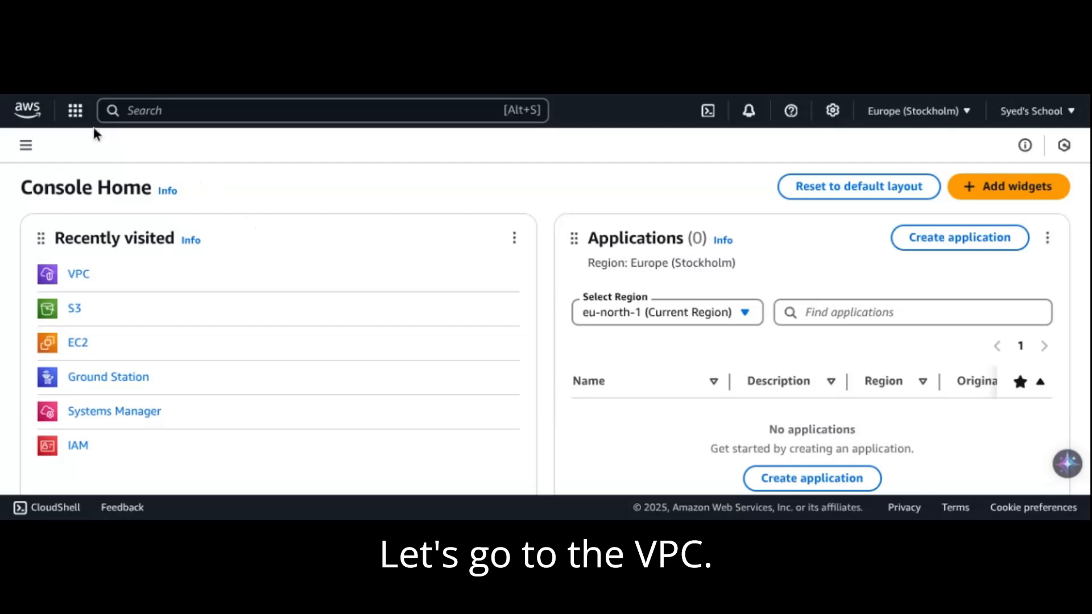
Open the VPC service and go to its list of endpoints
left_click(75, 110)
left_click(358, 257)
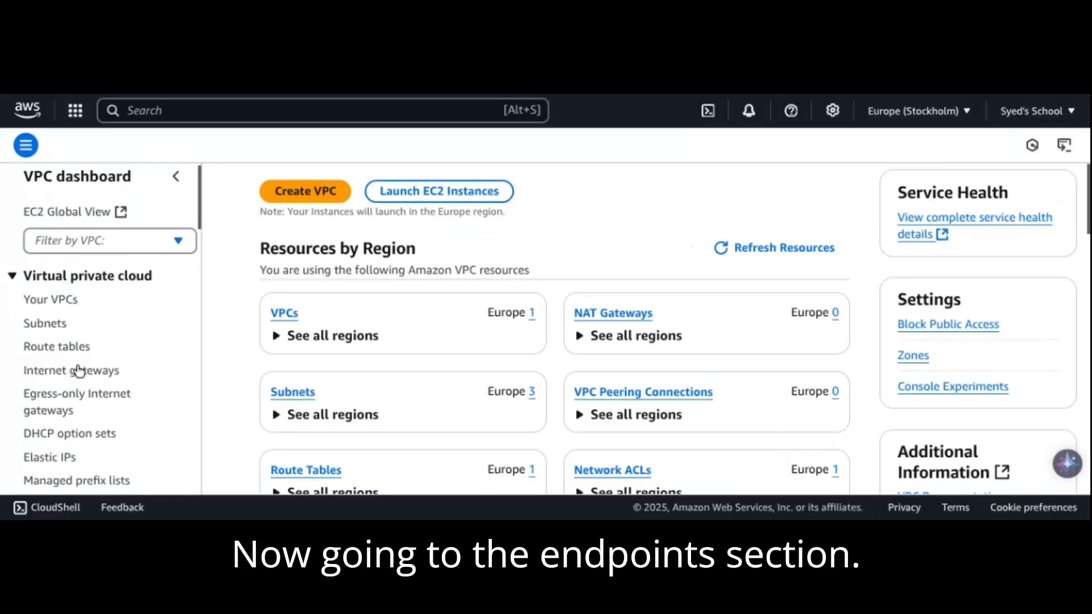
scroll(79, 370, "down", 2)
scroll(85, 367, "down", 5)
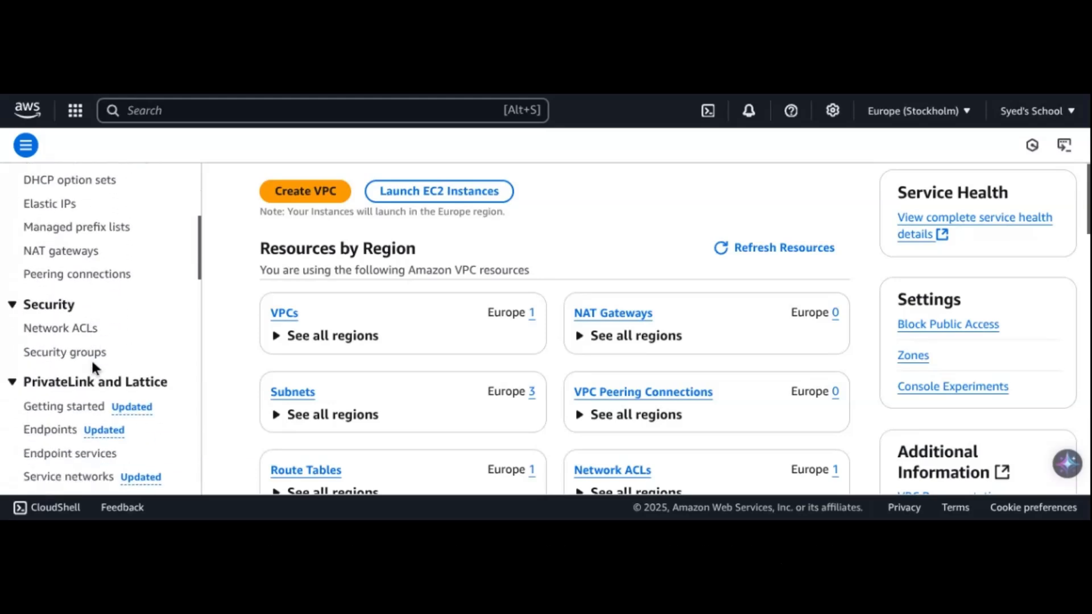
left_click(61, 398)
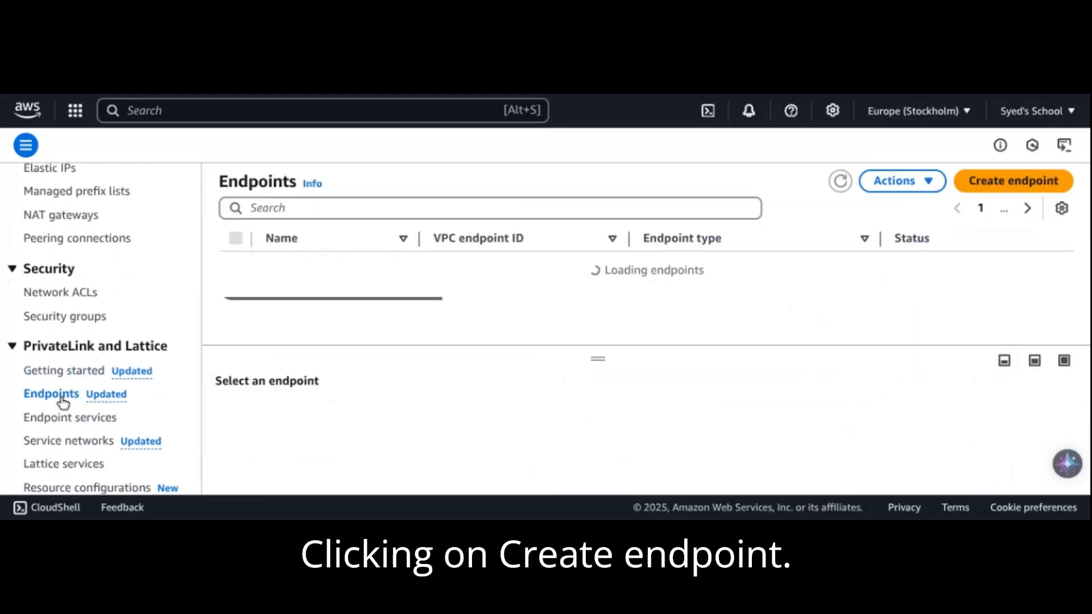
Start a new AWS services endpoint, filter the services by com.amazonaws.eu-north-1.s3 and select the Gateway type
left_click(1014, 185)
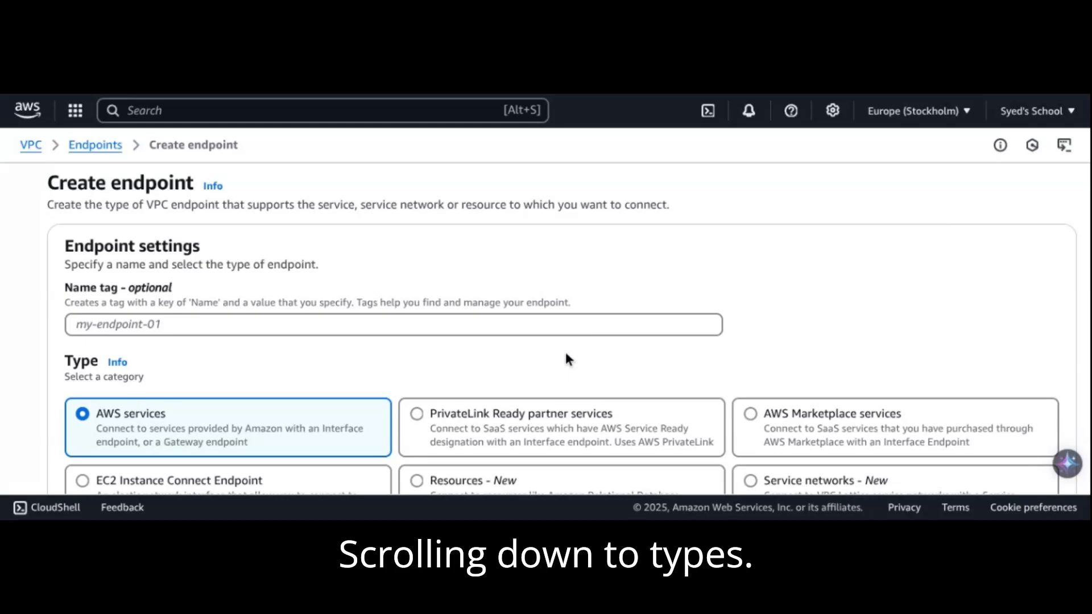
scroll(567, 358, "down", 3)
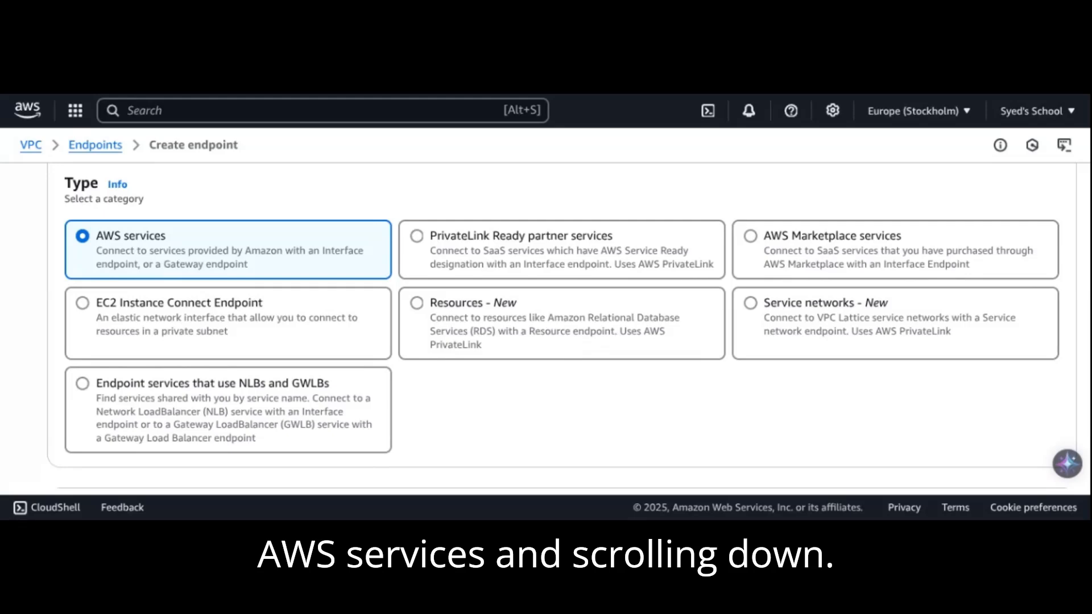
scroll(564, 349, "down", 5)
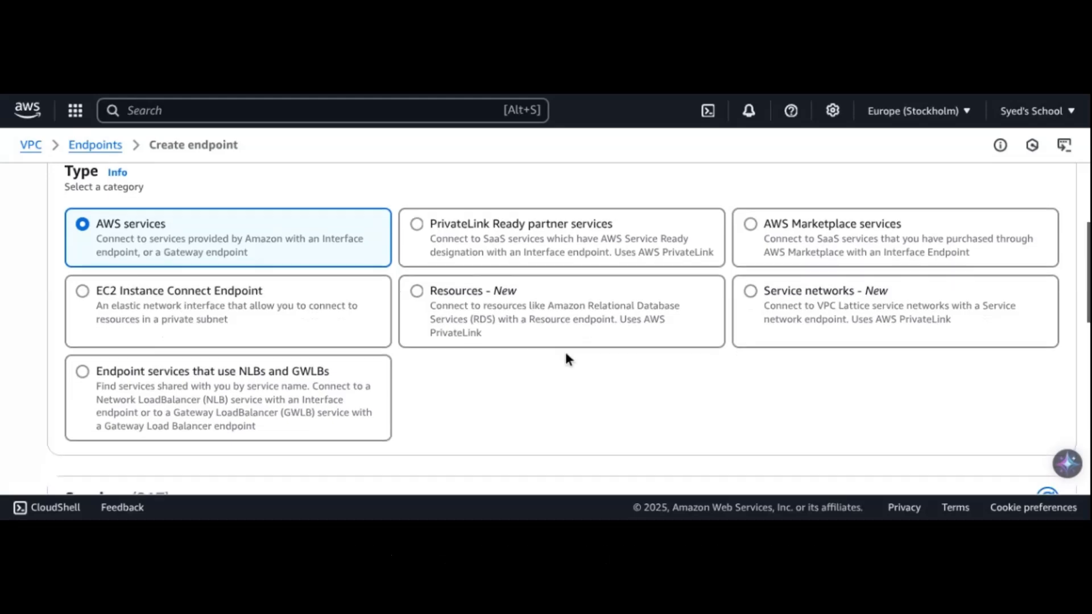
left_click(335, 243)
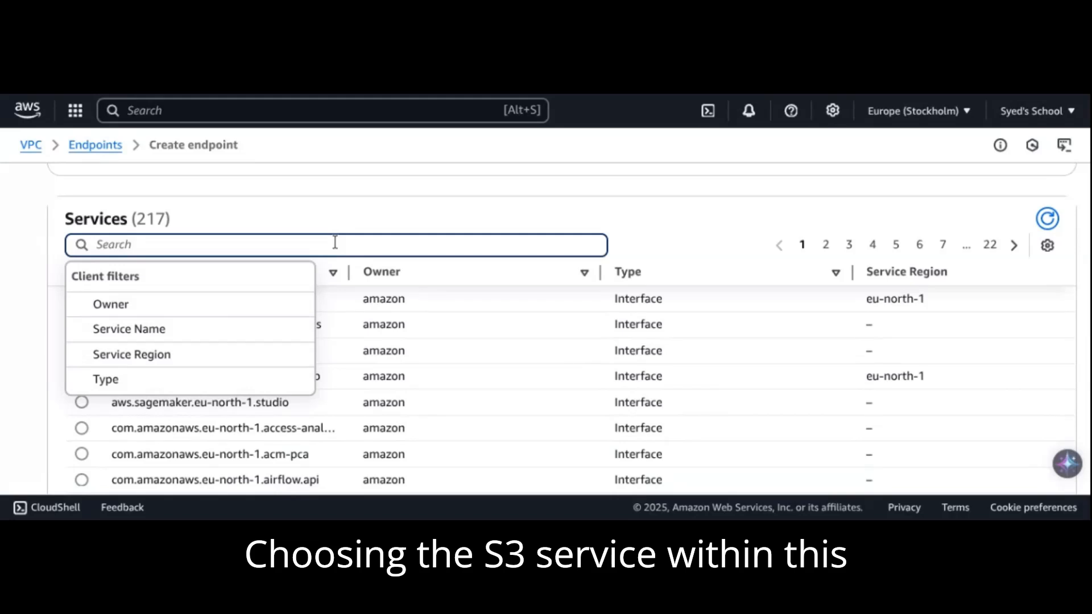
type("s3")
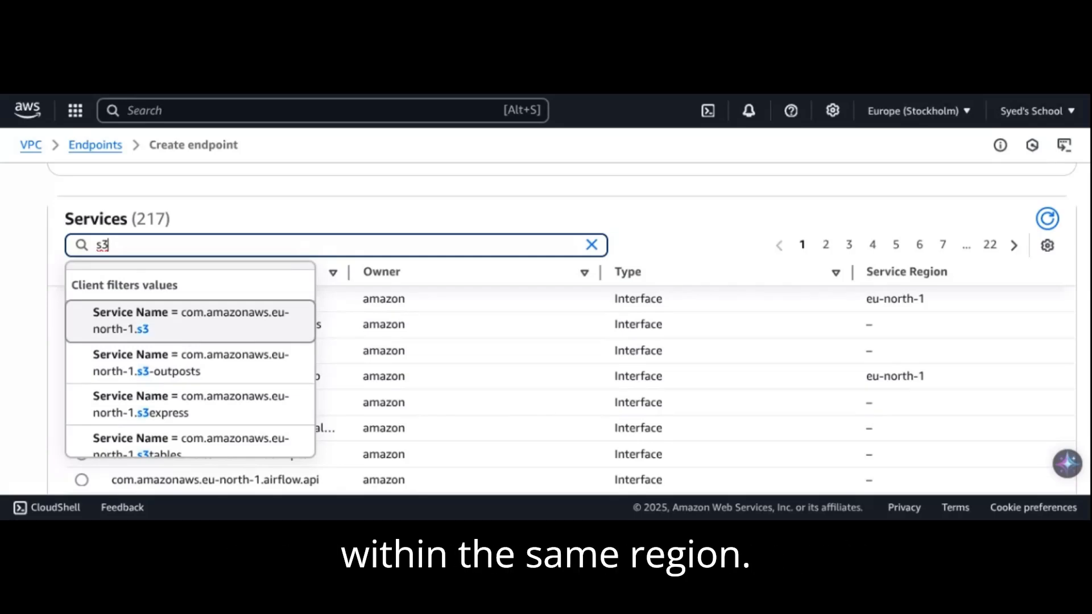
left_click(190, 337)
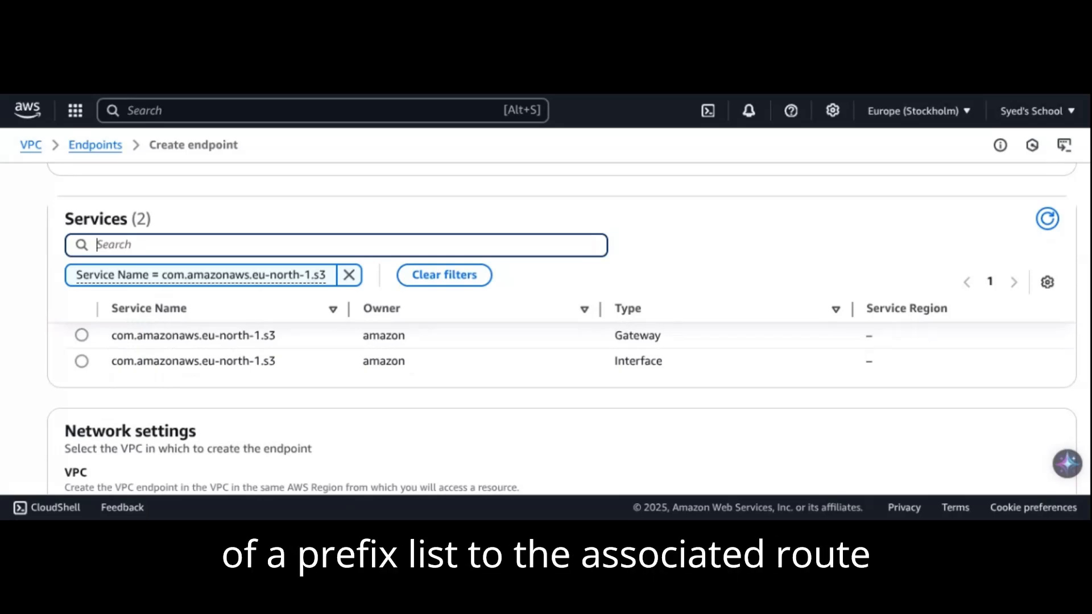
left_click(84, 334)
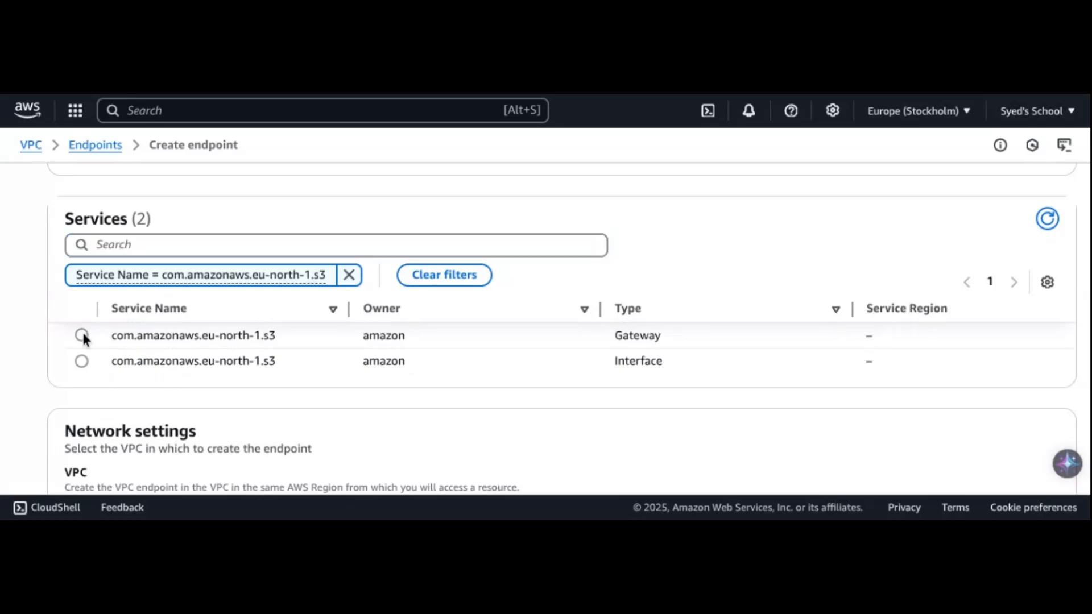
Assign the default VPC to the endpoint and associate its main route table
scroll(304, 335, "down", 2)
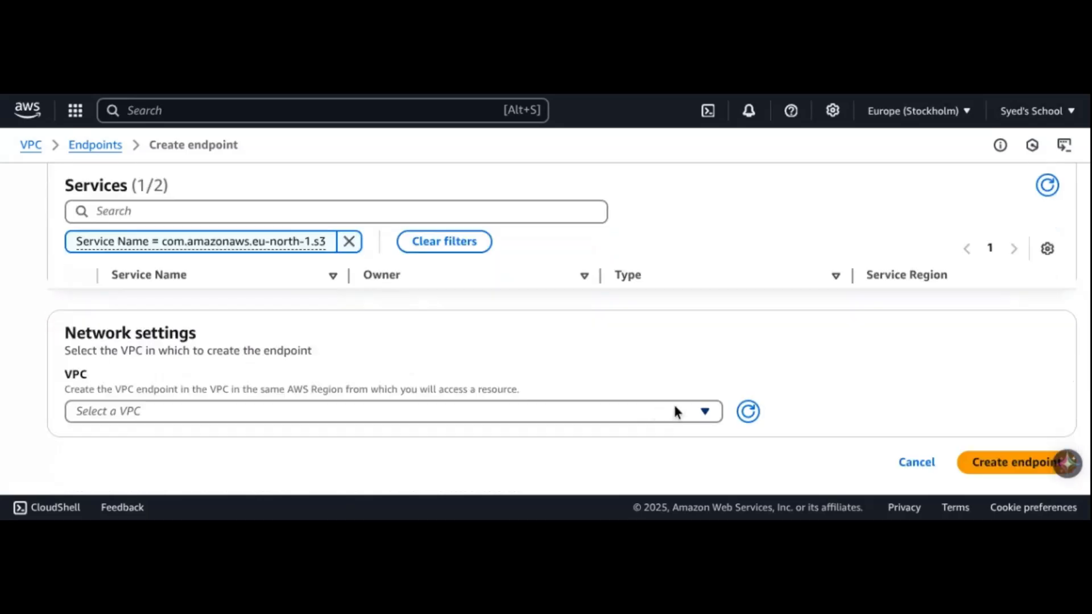
left_click(704, 411)
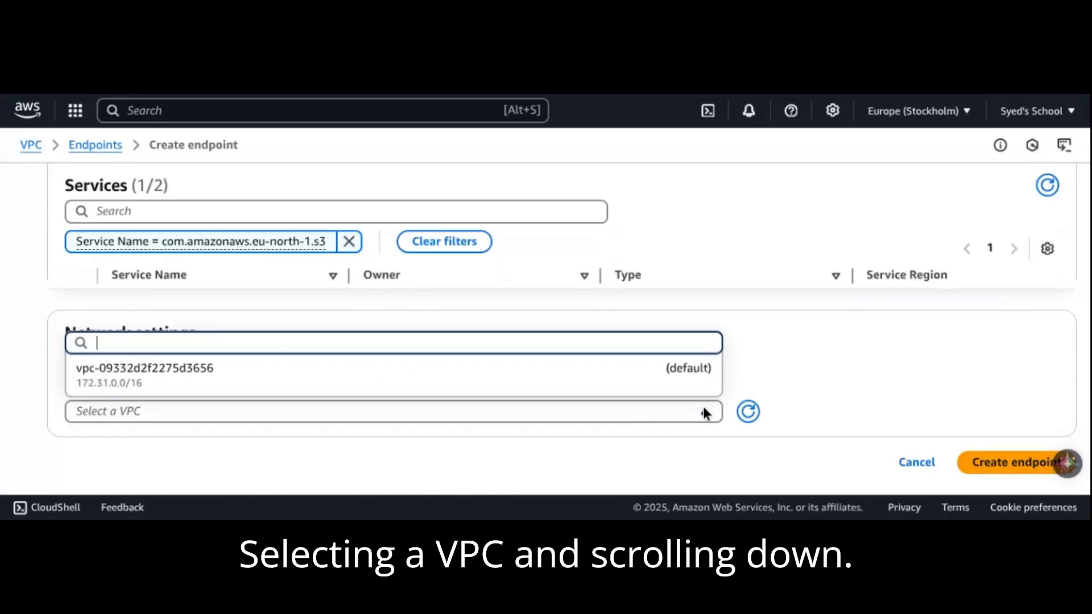
left_click(510, 375)
scroll(578, 356, "down", 3)
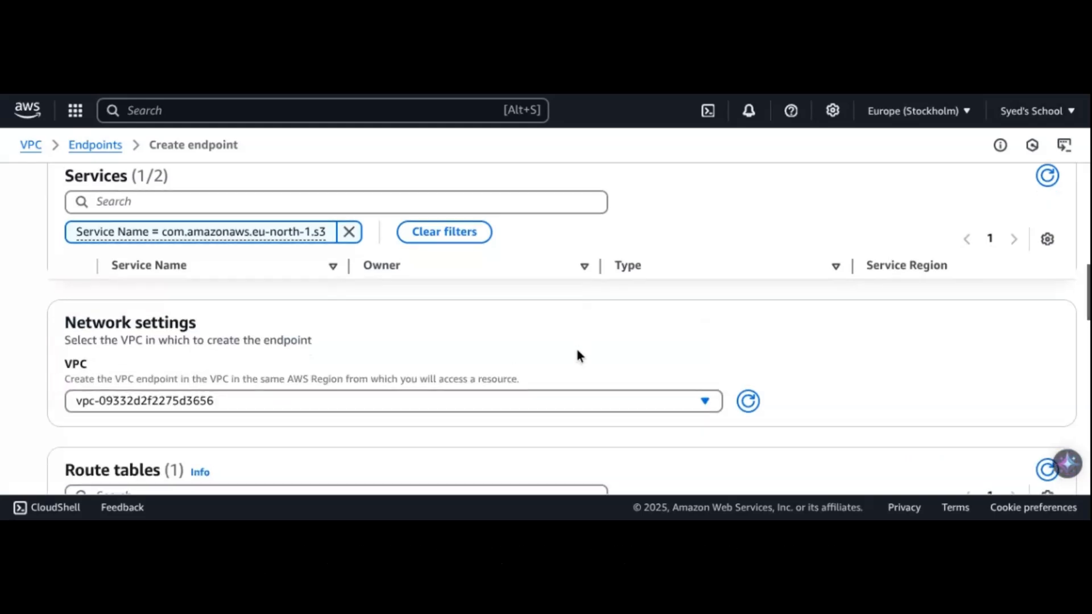
left_click(81, 380)
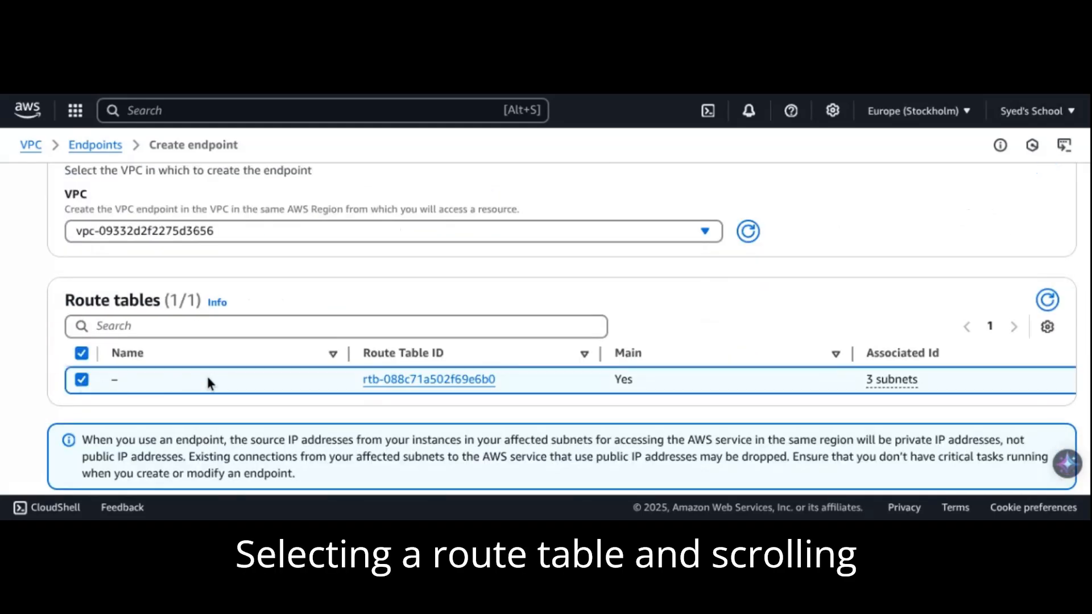
Keep the Full access policy and create the endpoint without tags
scroll(208, 380, "down", 1)
scroll(207, 383, "down", 5)
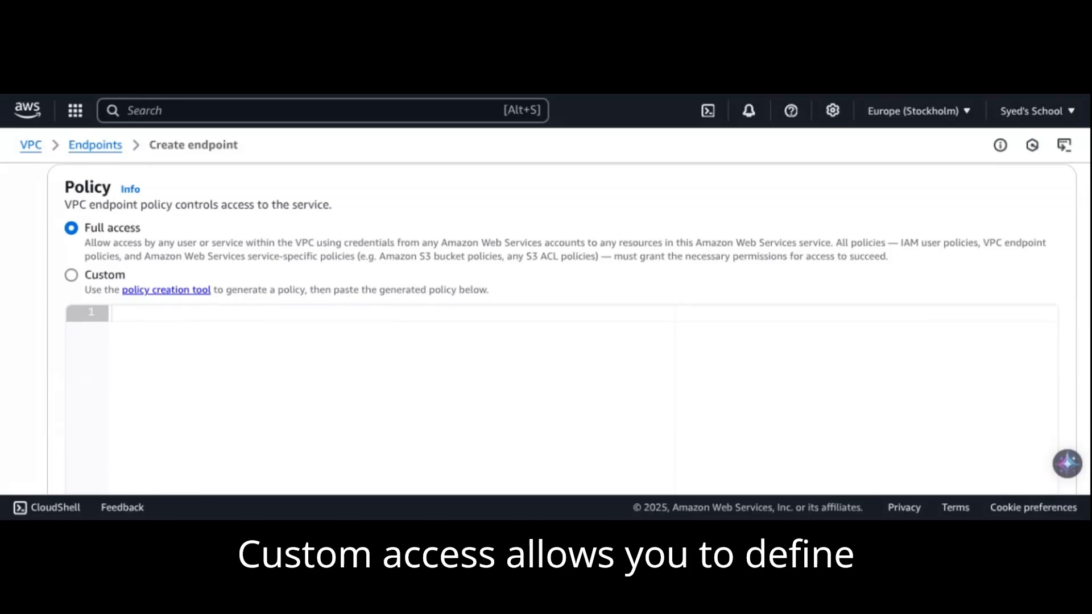
scroll(209, 383, "down", 5)
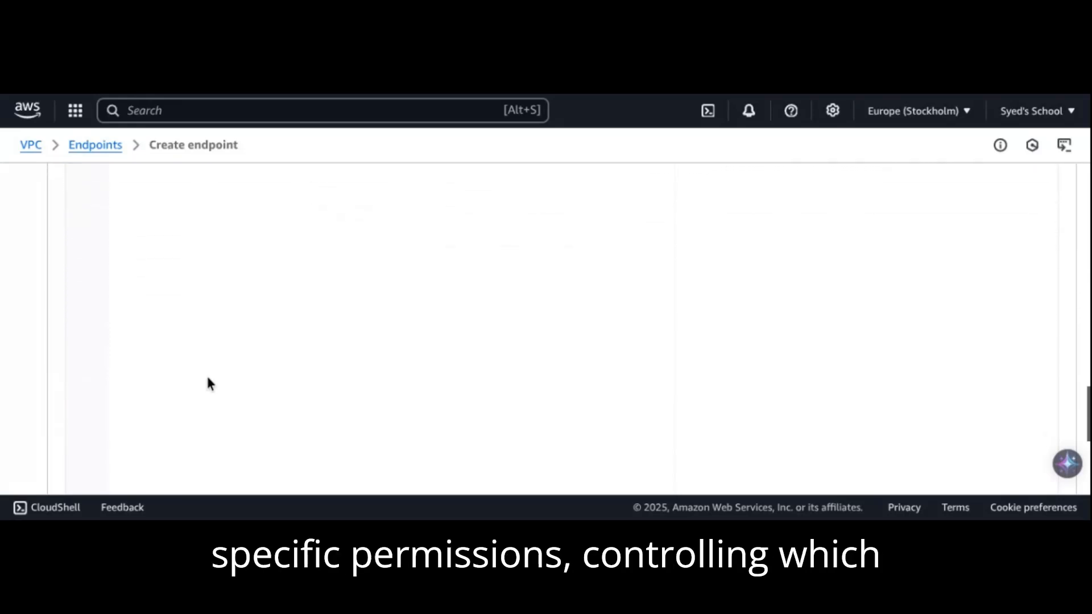
scroll(209, 384, "down", 4)
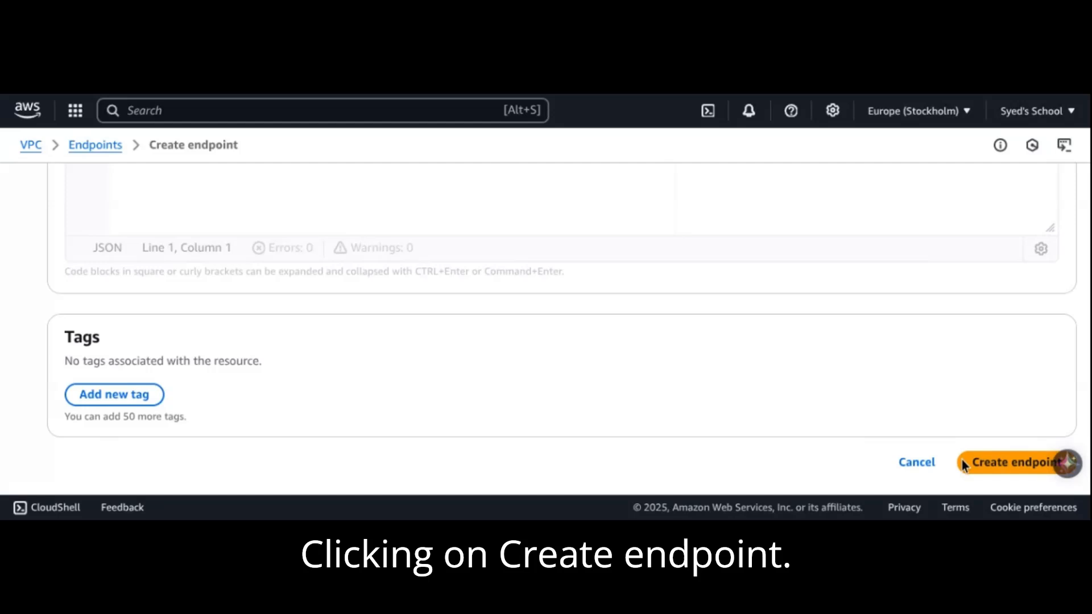
left_click(984, 473)
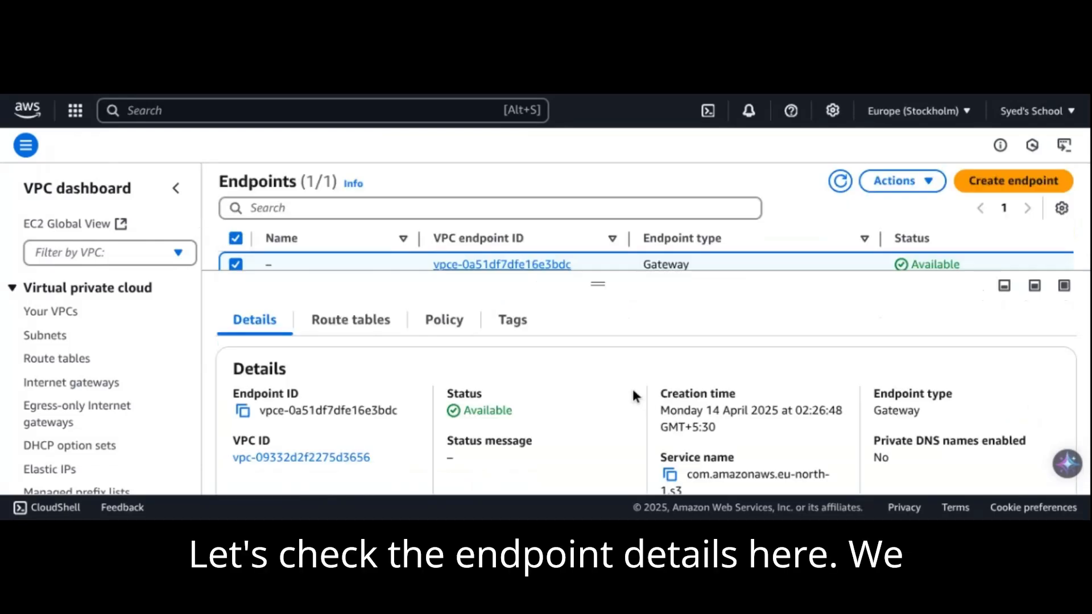
Review the new gateway endpoint's details and the management actions available for it
scroll(585, 351, "down", 1)
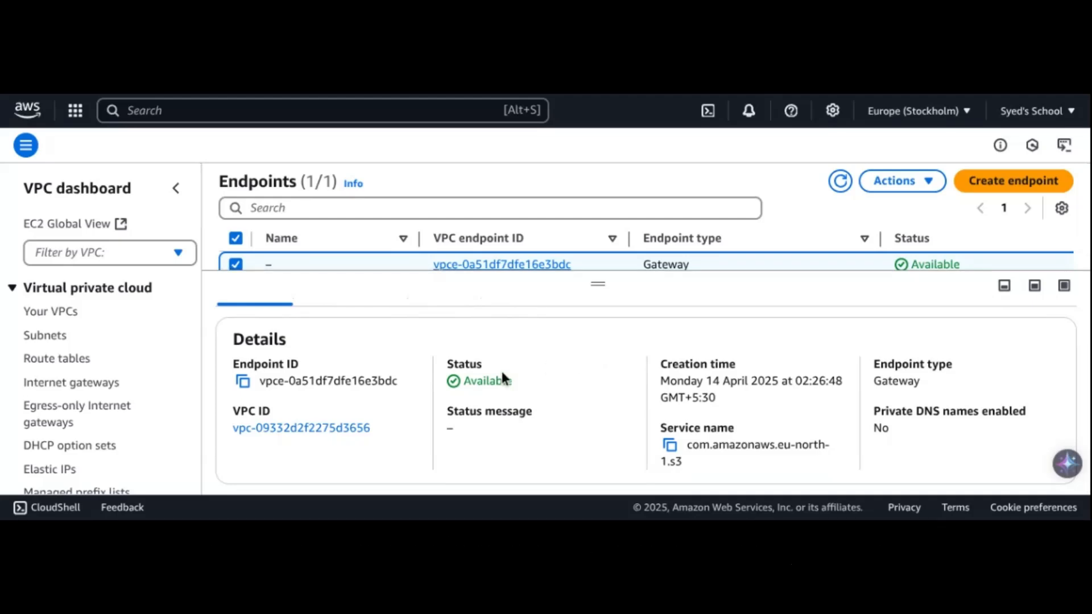
scroll(411, 386, "up", 1)
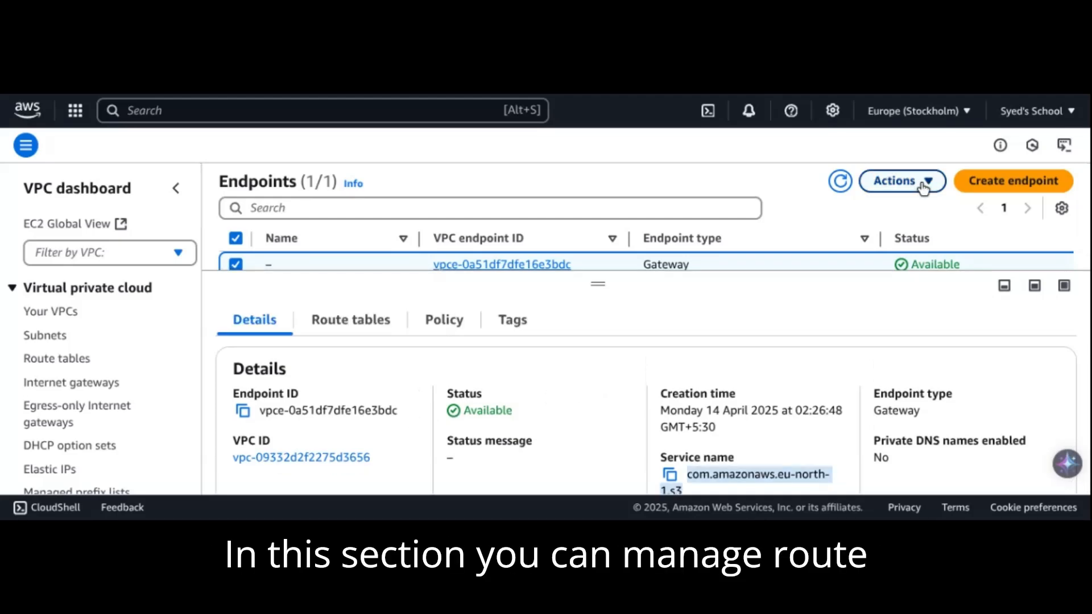
left_click(925, 181)
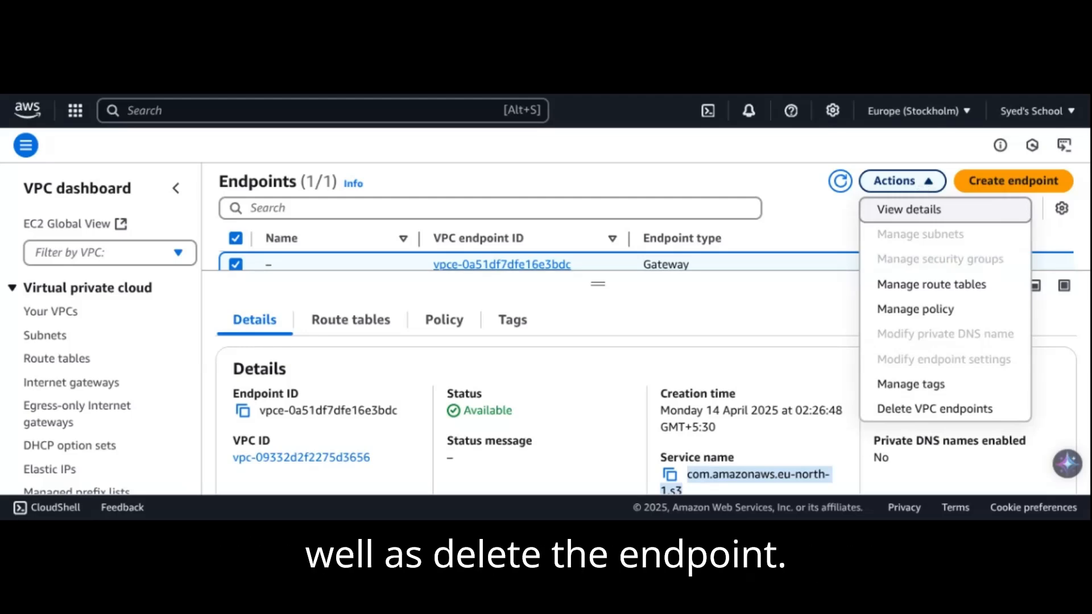
left_click(603, 369)
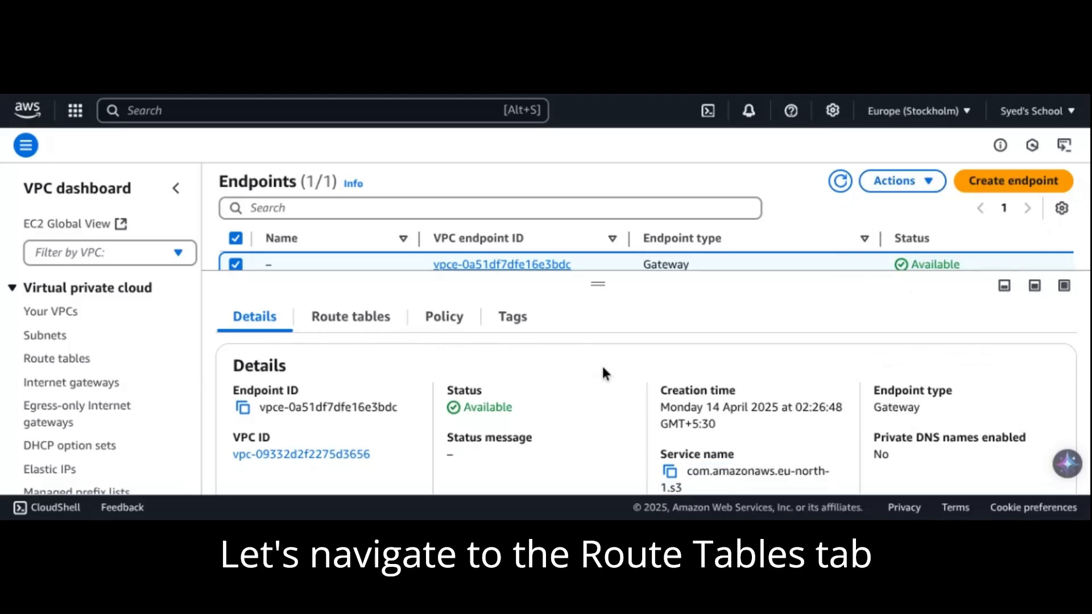
Open the route table associated with the endpoint and examine its routes
left_click(341, 329)
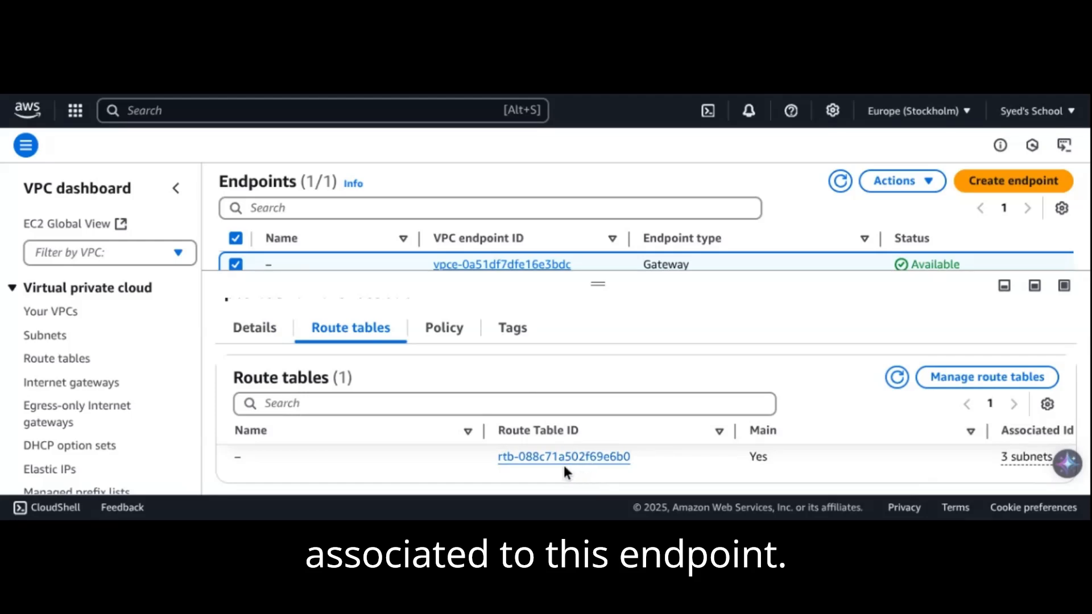
left_click(550, 458)
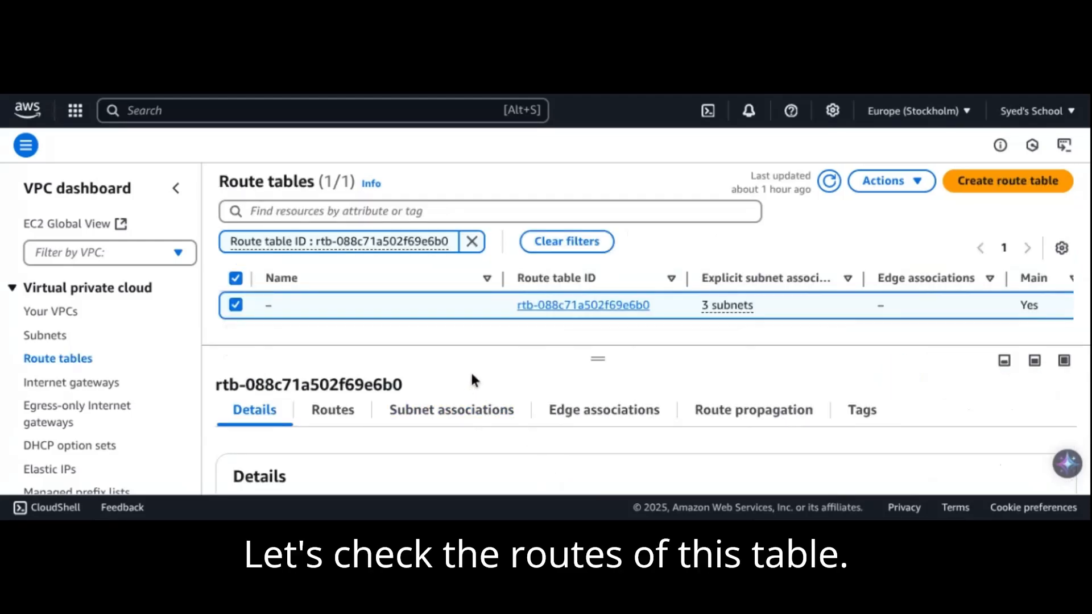
scroll(410, 353, "down", 2)
left_click(341, 336)
scroll(457, 381, "down", 1)
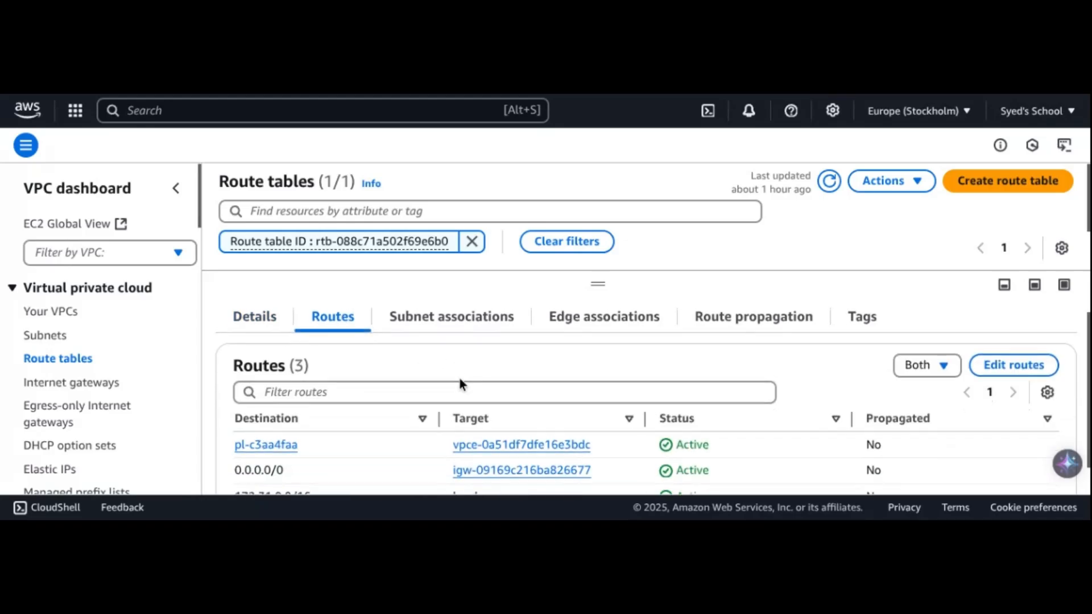
scroll(459, 377, "down", 1)
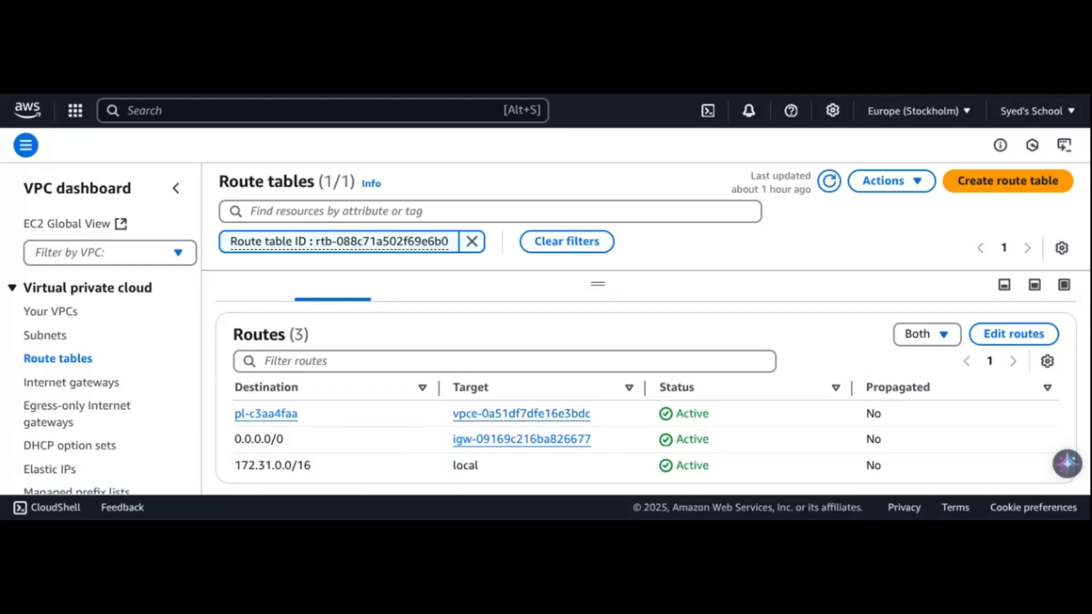
Open the prefix list used as the endpoint route's destination and examine its details and CIDR entries
left_click(288, 415)
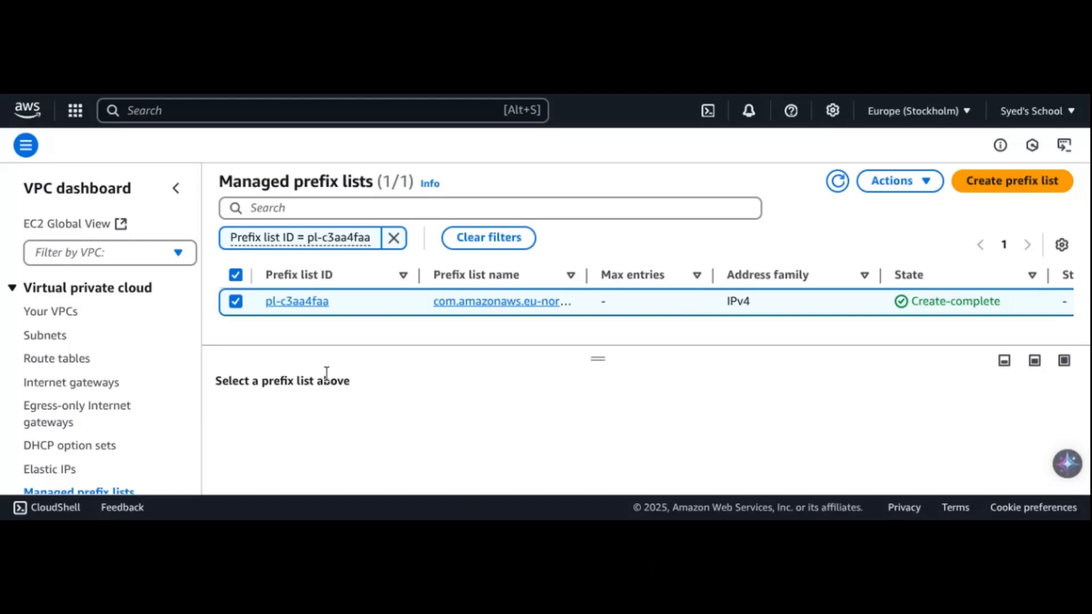
left_click(310, 303)
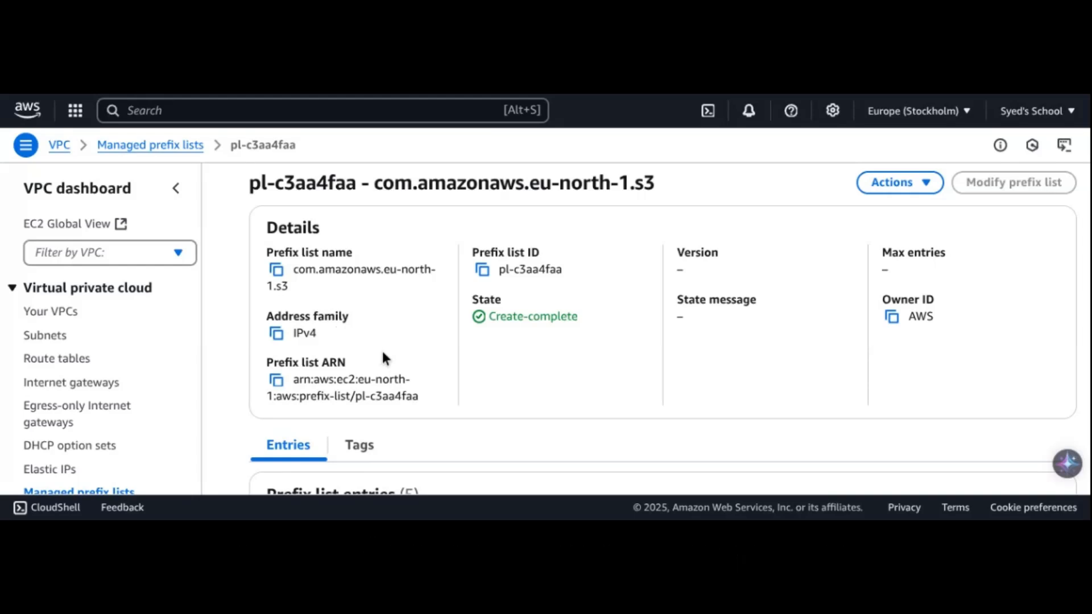
scroll(383, 356, "down", 4)
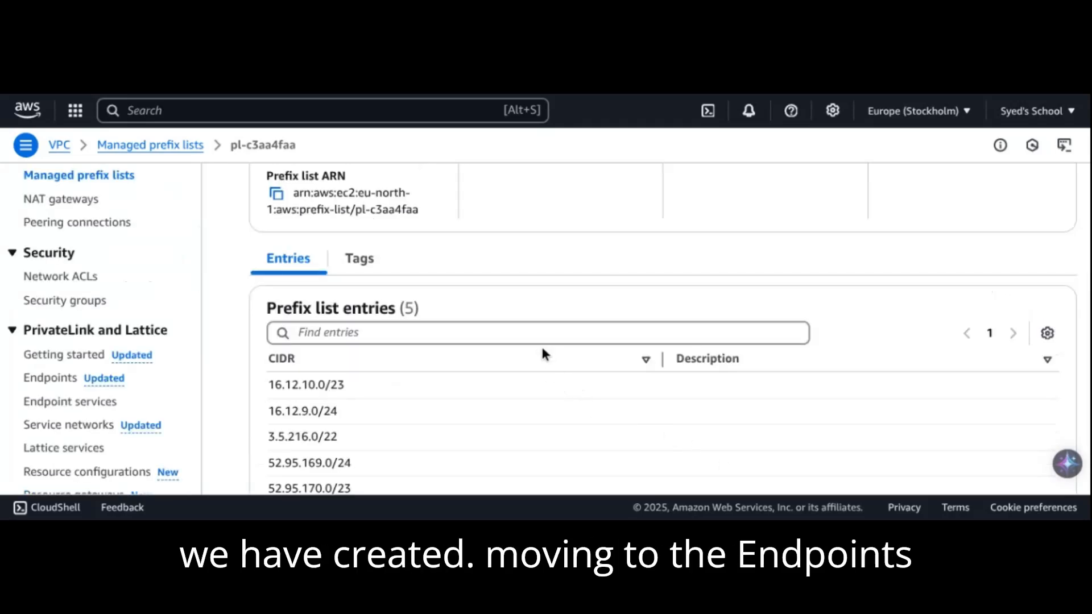
Return to the endpoints list and delete the S3 gateway endpoint, entering "delete" as the confirmation text
left_click(43, 380)
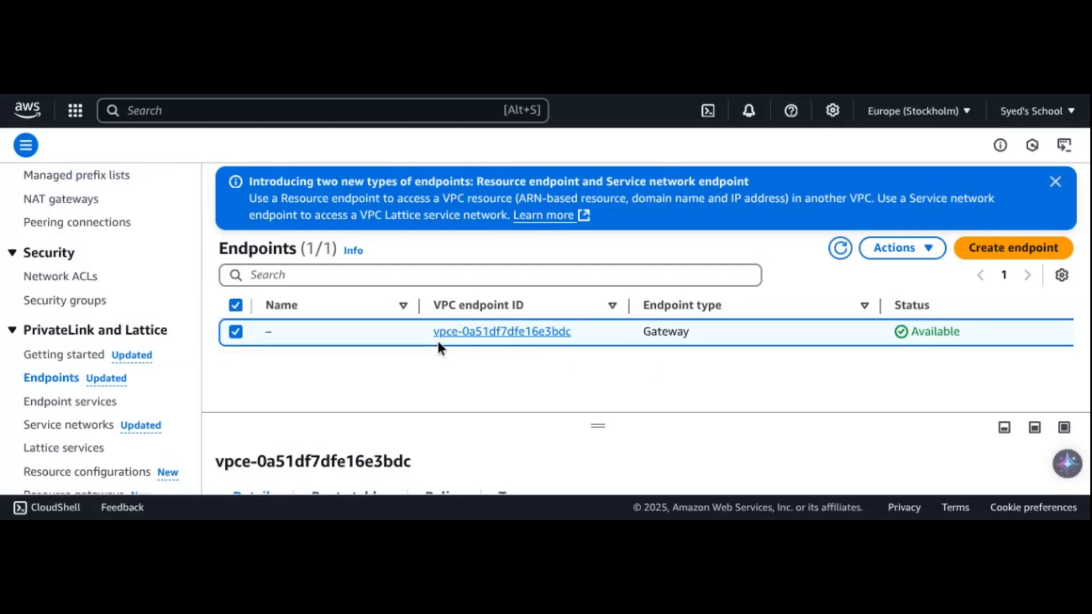
left_click(913, 249)
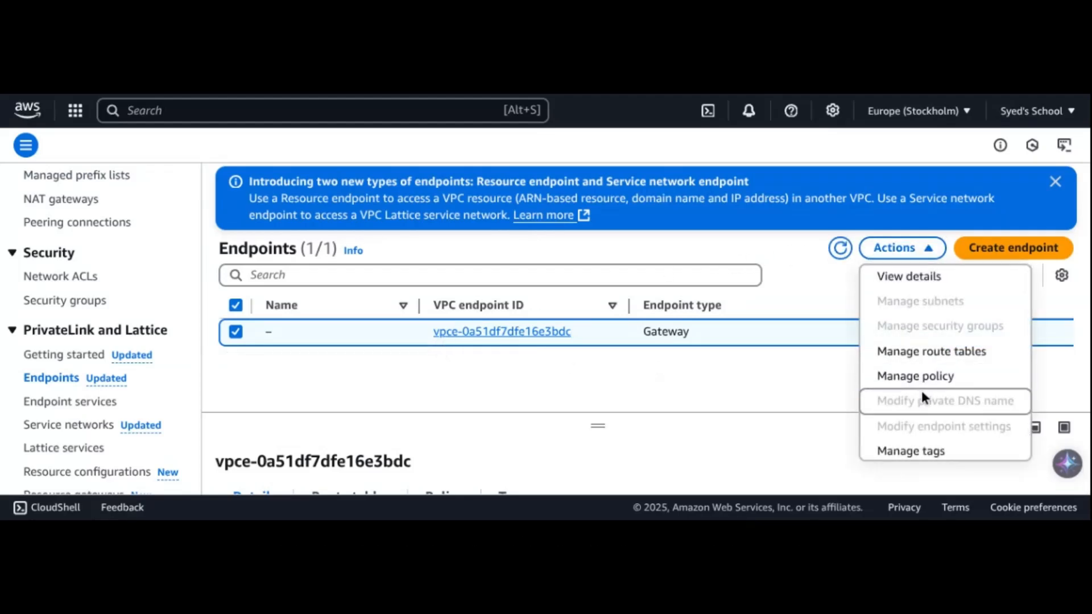
scroll(921, 390, "down", 3)
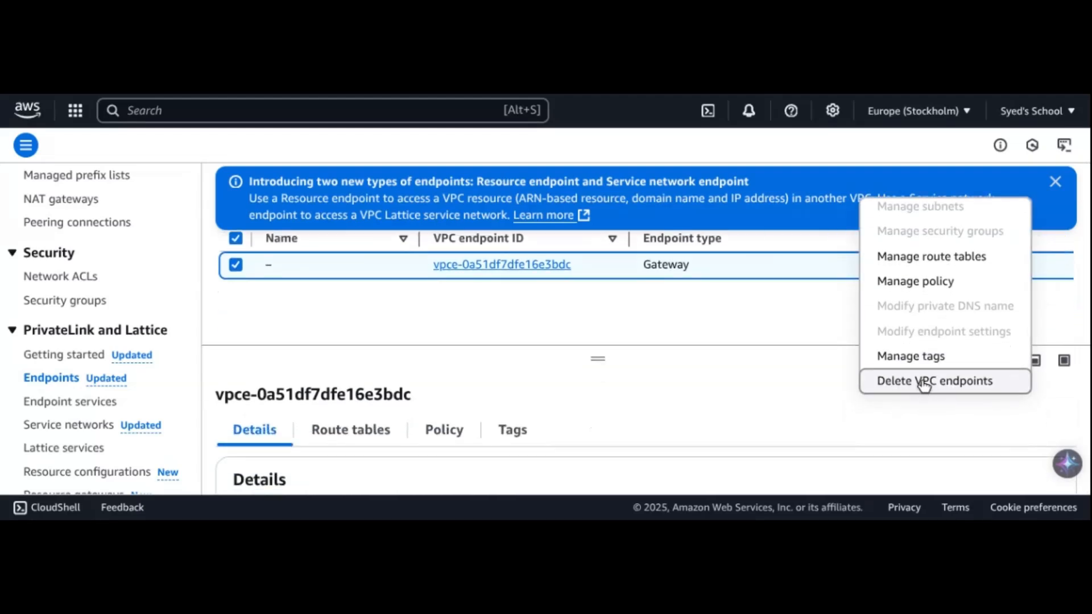
left_click(924, 383)
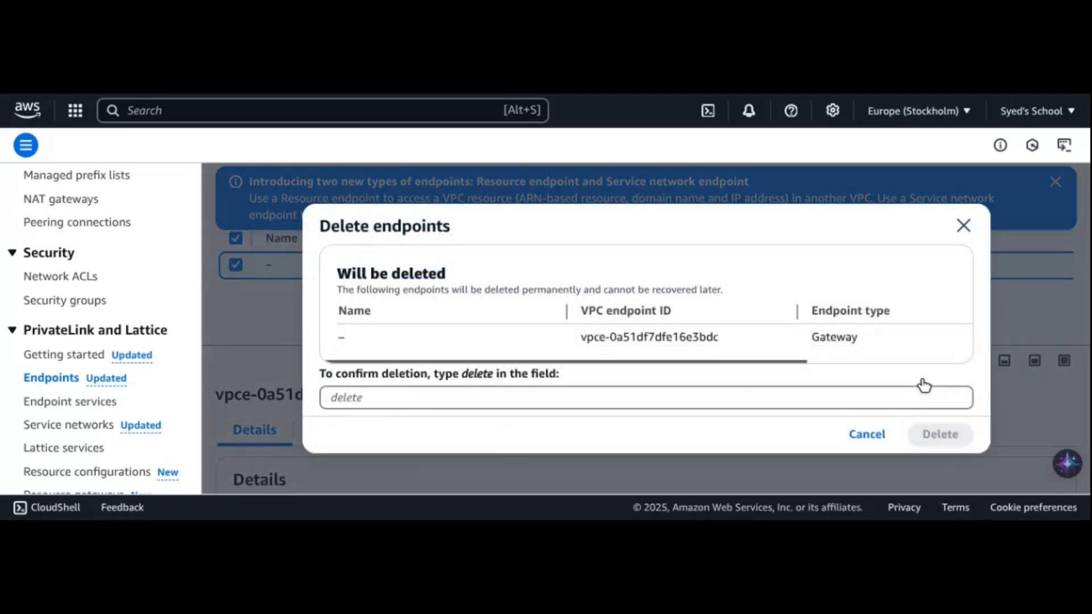
left_click(460, 397)
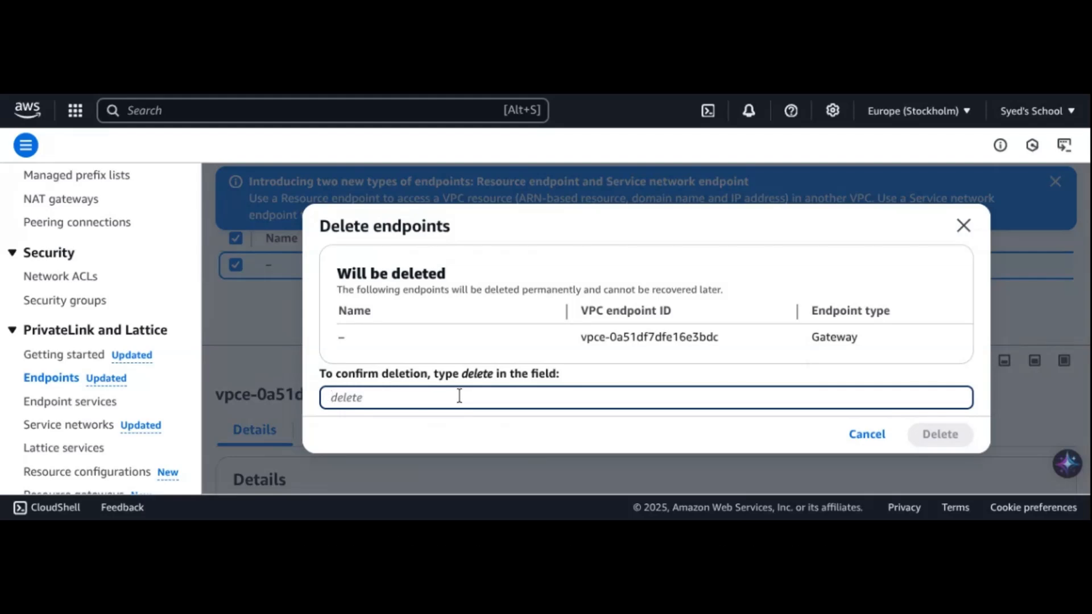
type("delete")
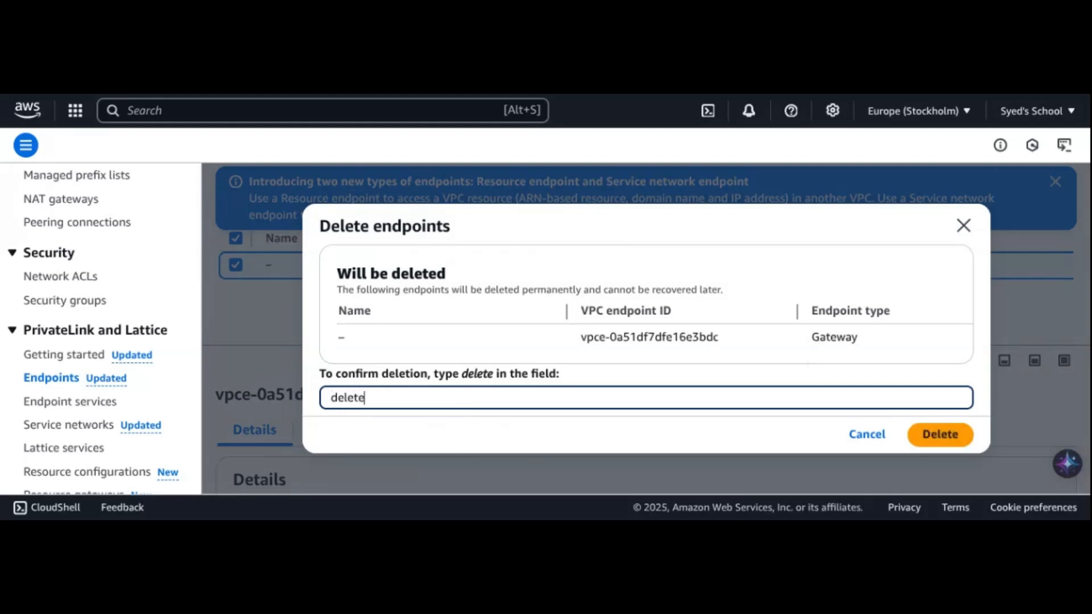
left_click(933, 435)
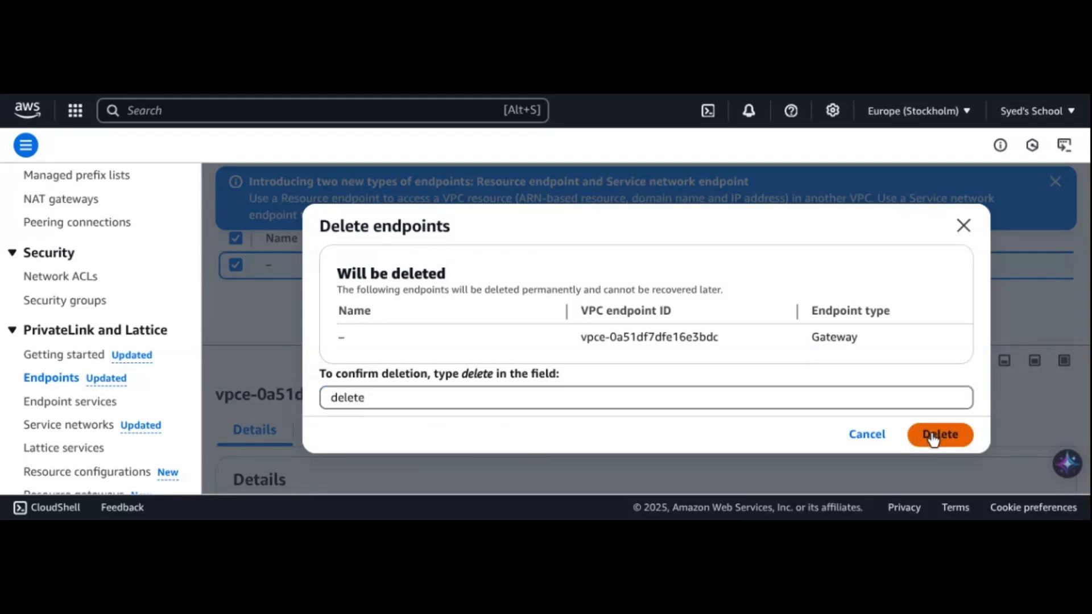